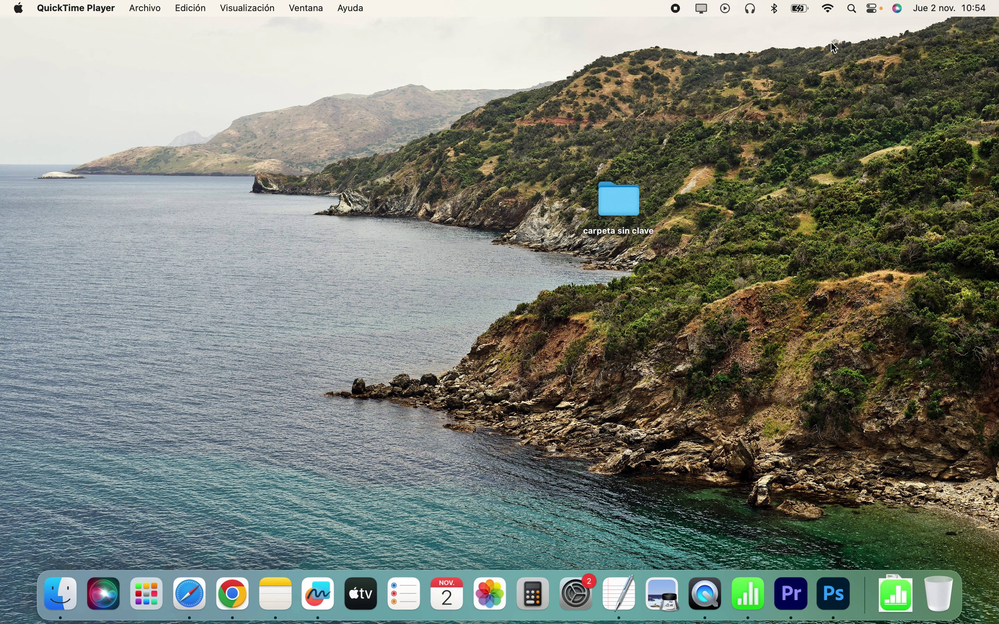
# Step: Launch Utilidad de Discos from Spotlight by searching 'ut'
pyautogui.click(854, 11)
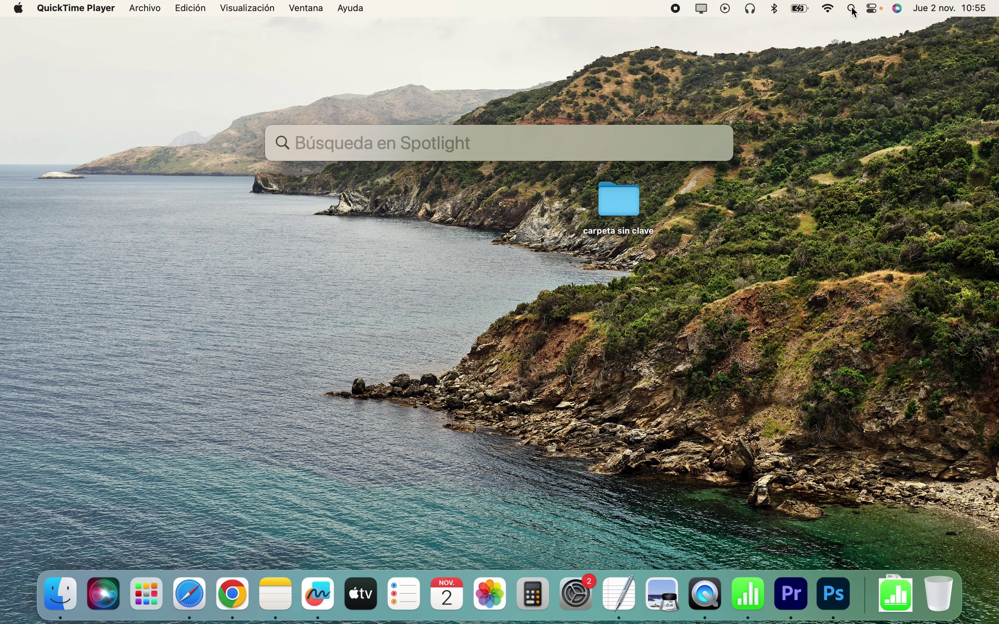
pyautogui.write('ut')
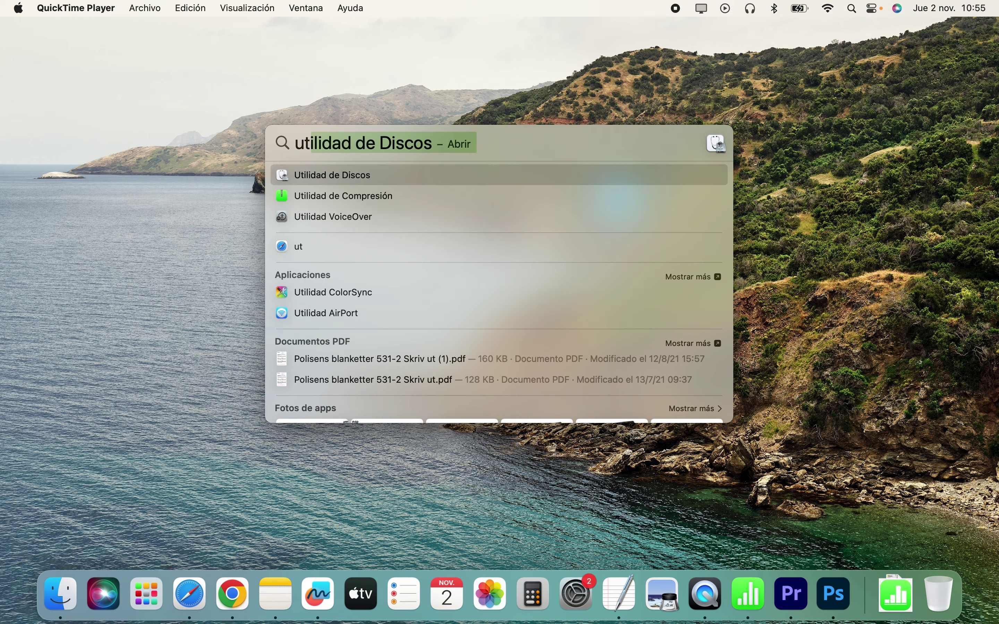
pyautogui.press('Return')
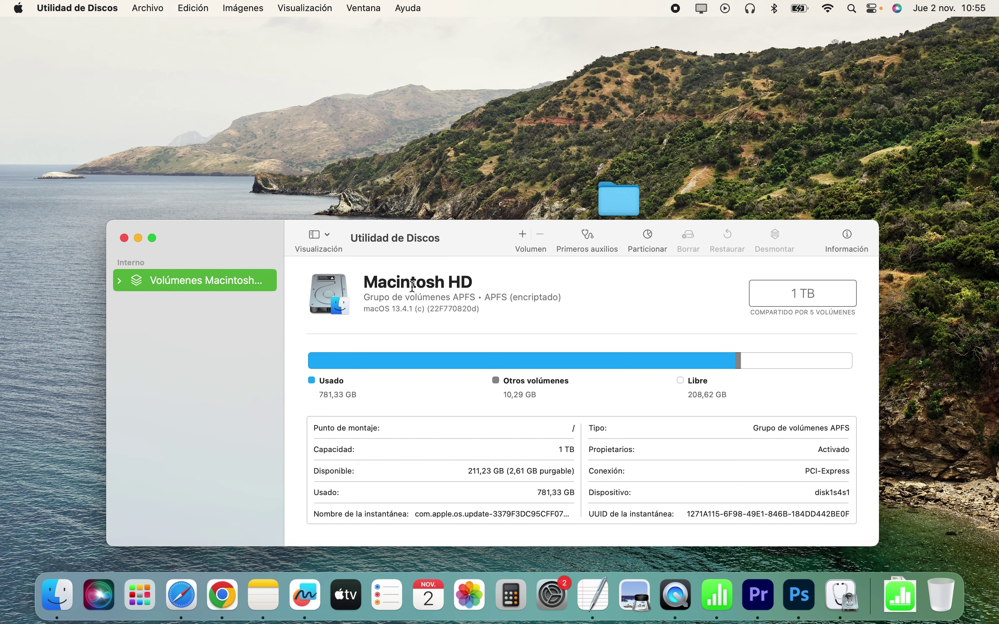
# Step: Start a new image from folder, choosing 'carpeta sin clave' on the iCloud desktop as source
pyautogui.click(152, 9)
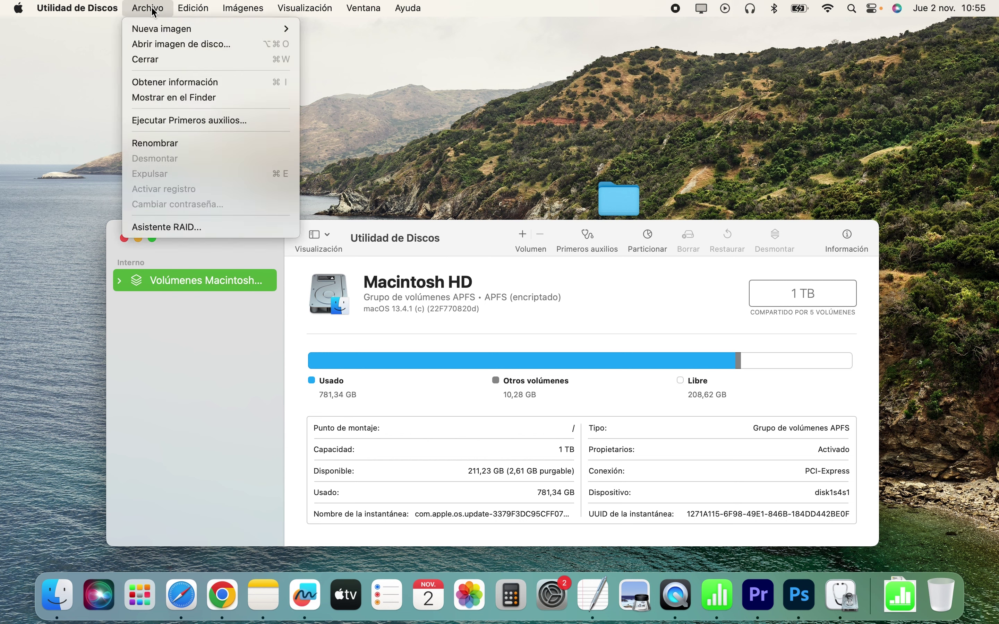
pyautogui.moveTo(155, 25)
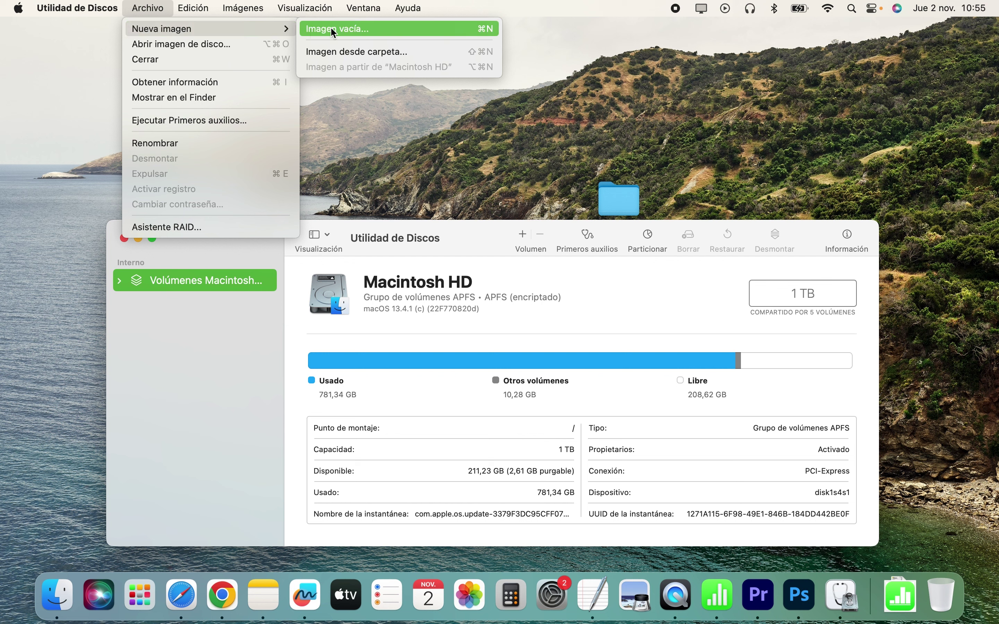
pyautogui.click(347, 52)
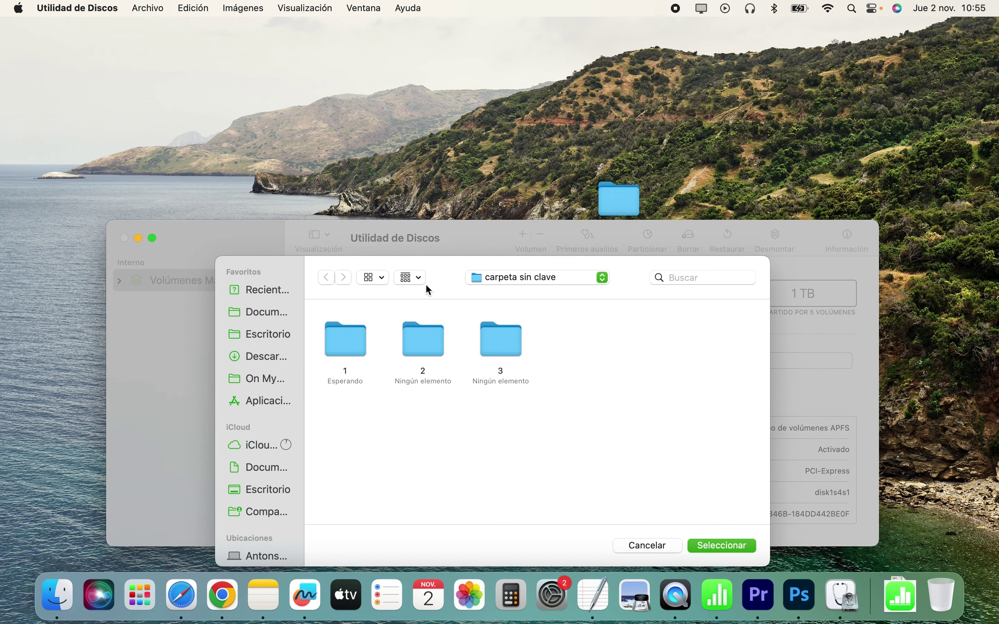
pyautogui.click(536, 277)
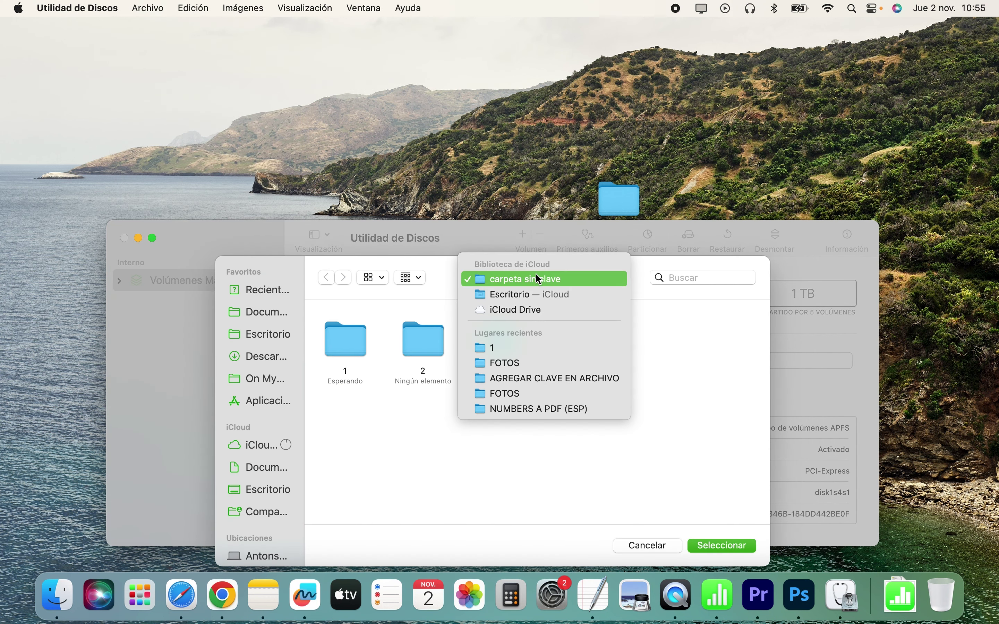
pyautogui.click(550, 294)
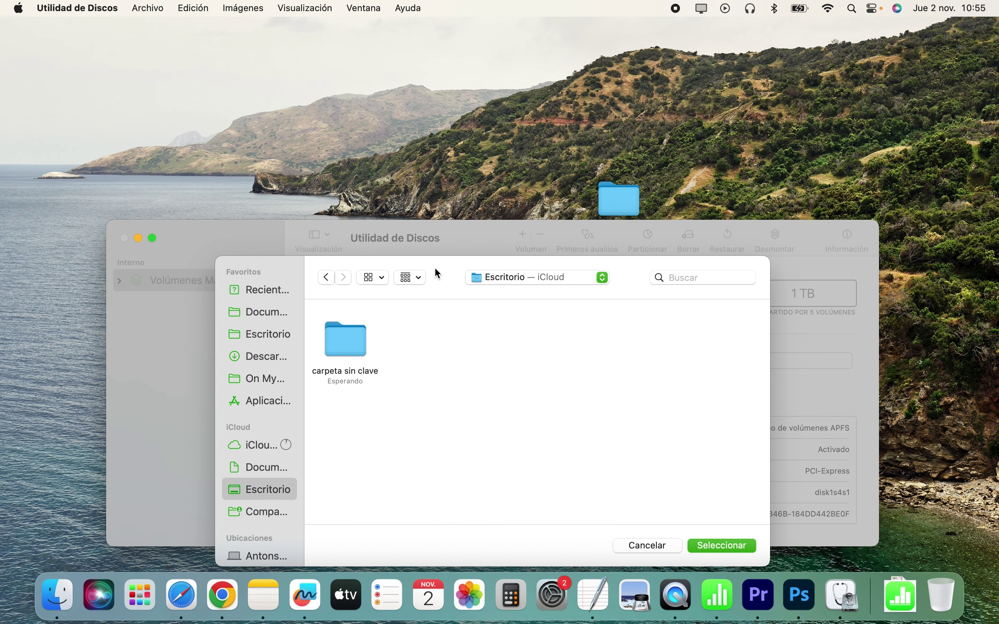
pyautogui.click(348, 340)
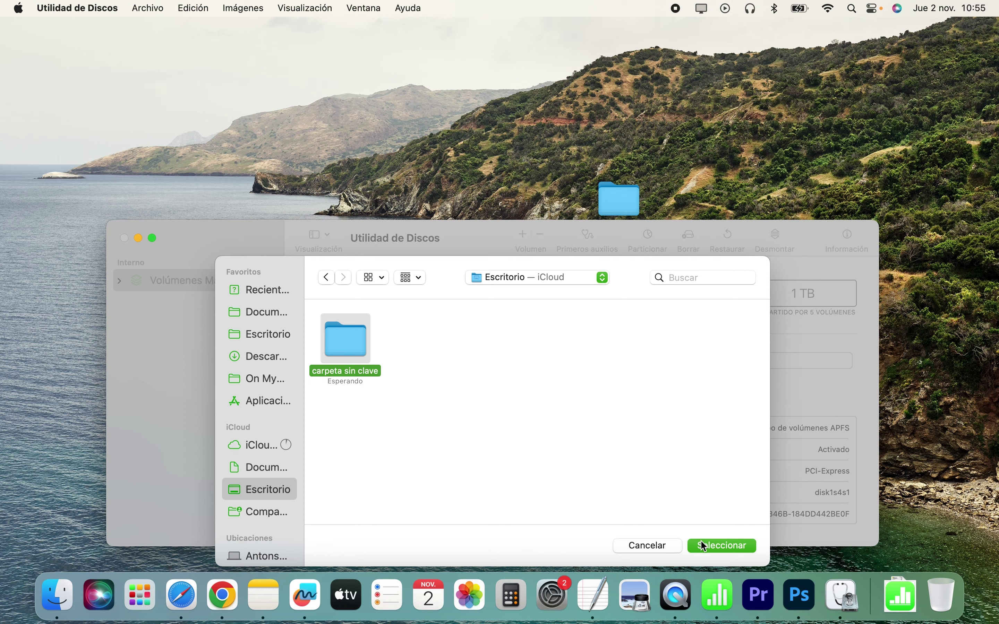
pyautogui.click(730, 545)
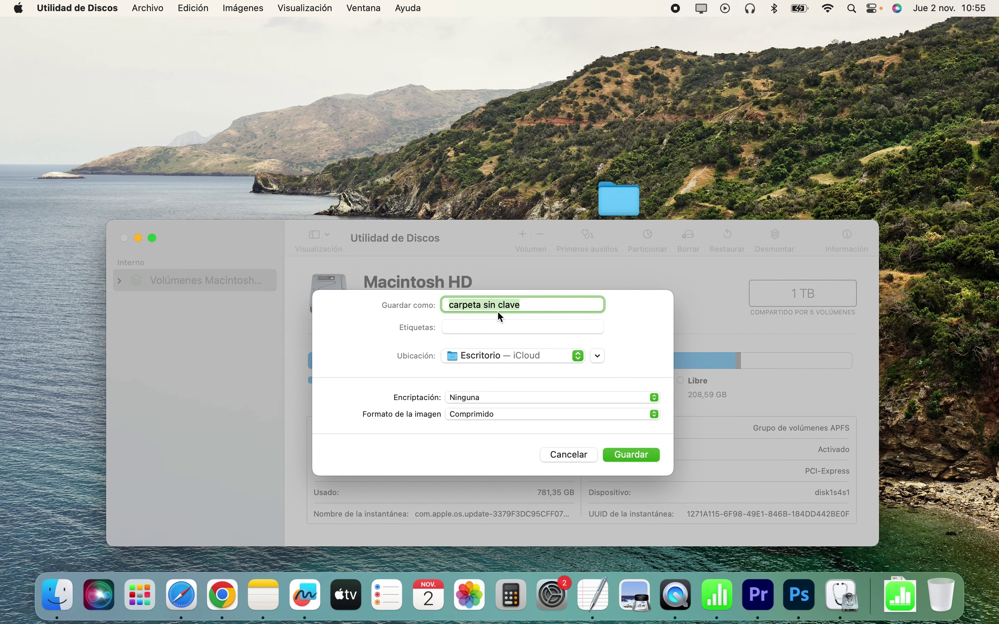
# Step: Rename the image to 'carpeta con clave' and set 128-bit AES encryption with a verified password
pyautogui.doubleClick(488, 304)
pyautogui.write('con')
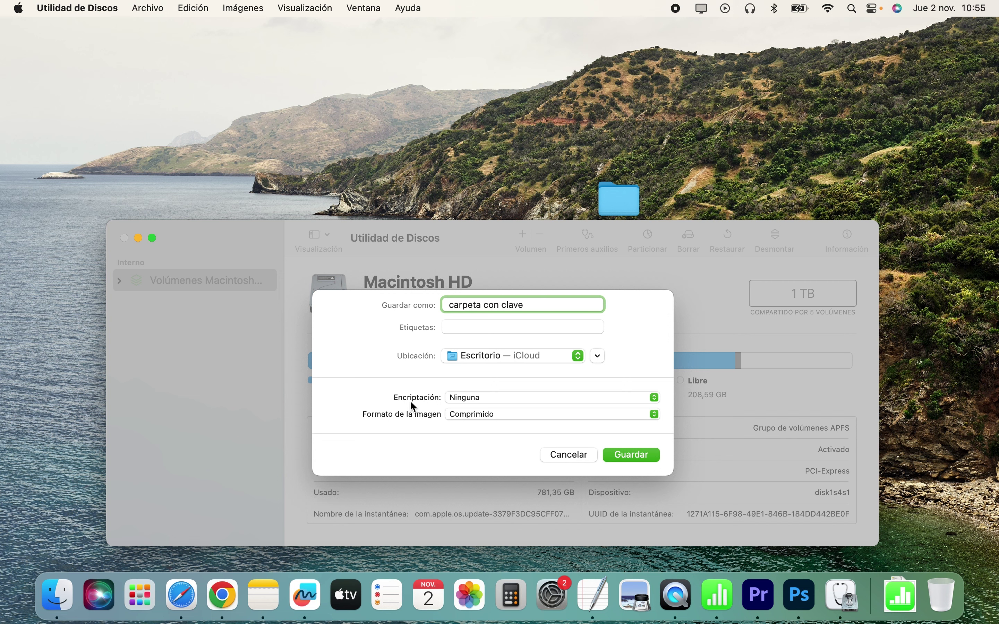
pyautogui.click(554, 398)
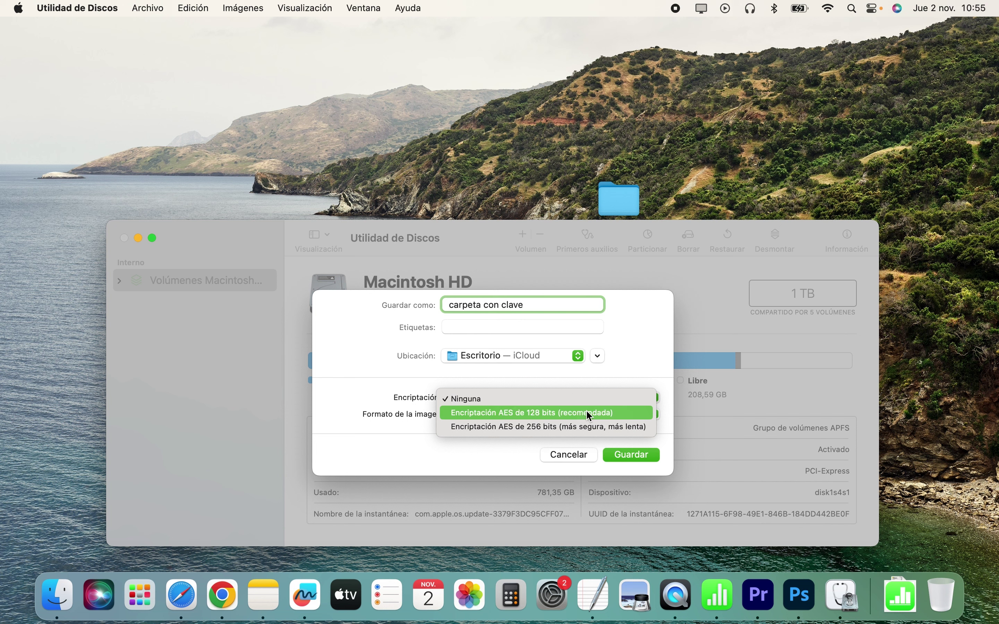
pyautogui.click(613, 412)
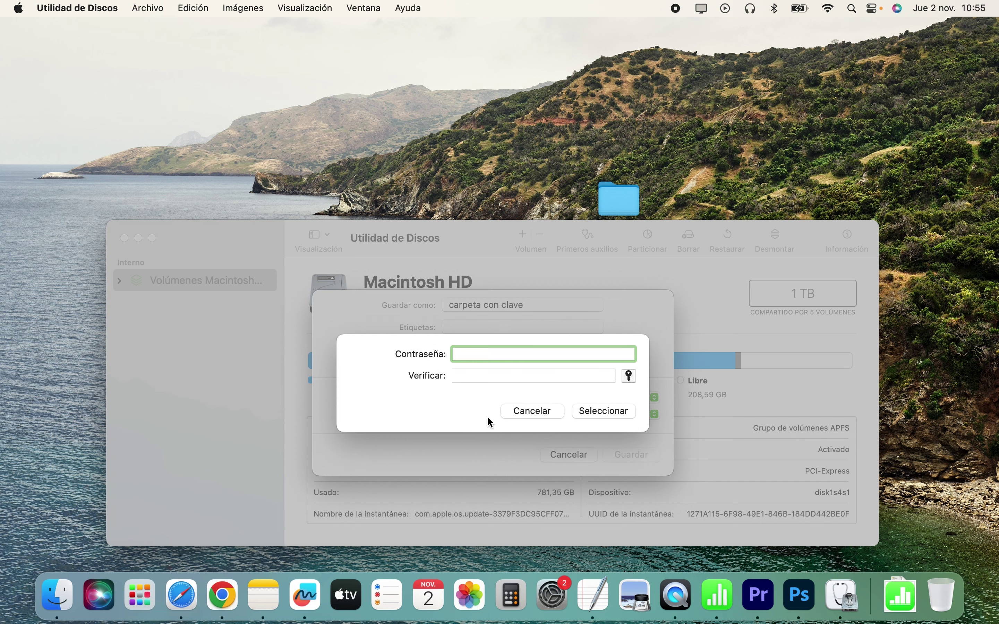
pyautogui.write('••••')
pyautogui.press('Tab')
pyautogui.write('••••')
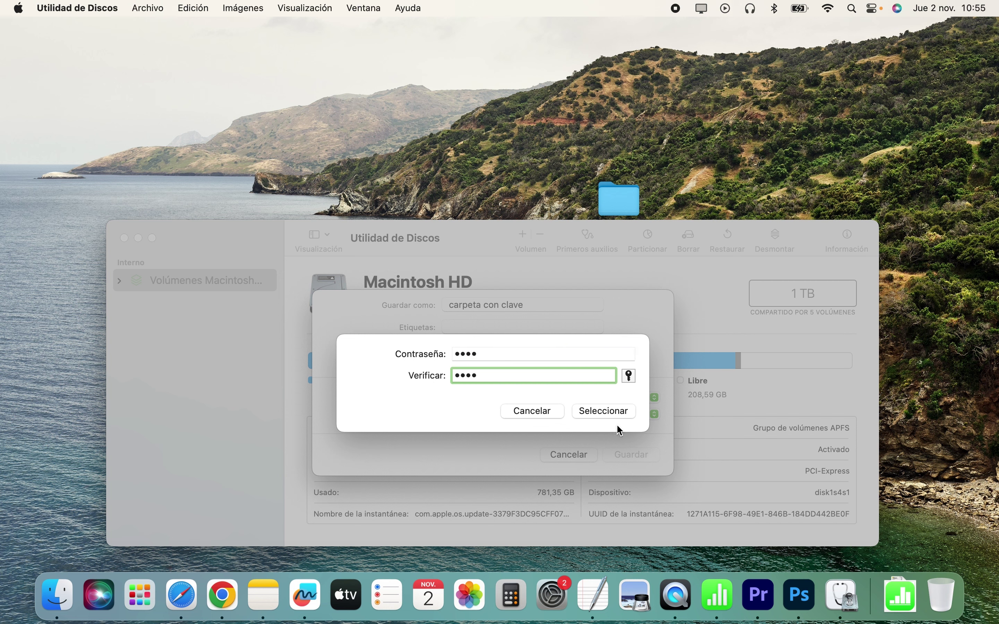
pyautogui.click(620, 411)
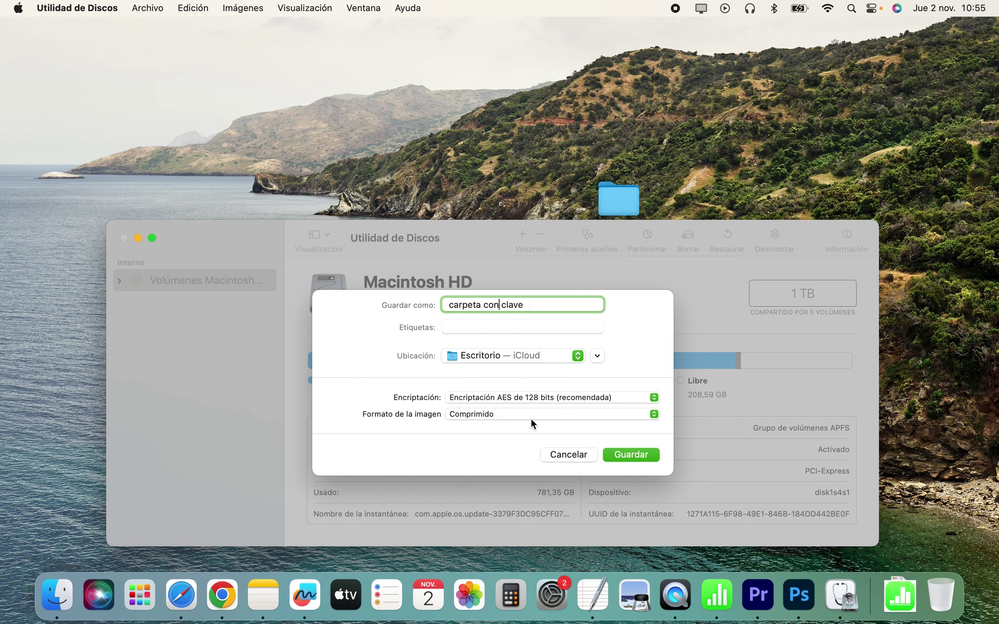
# Step: Save the encrypted image, dismiss the completion message and close Utilidad de Discos
pyautogui.click(639, 449)
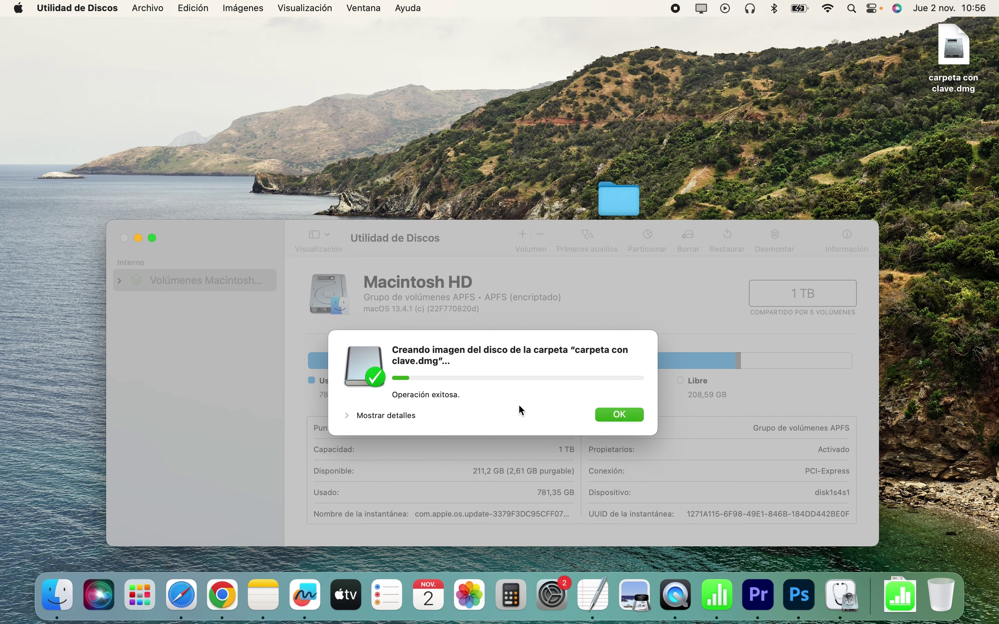
pyautogui.click(621, 415)
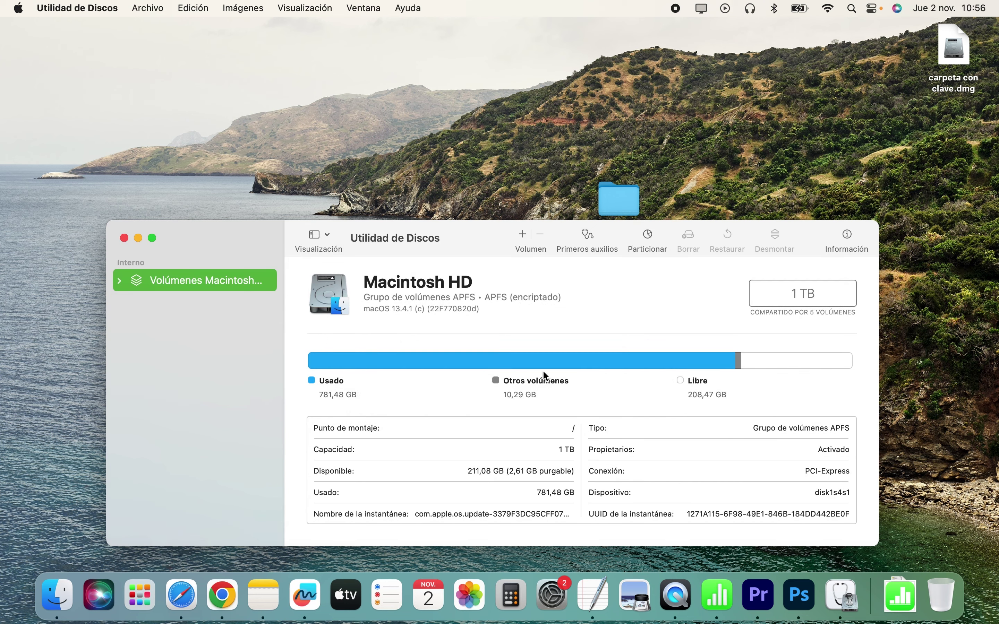
pyautogui.click(124, 238)
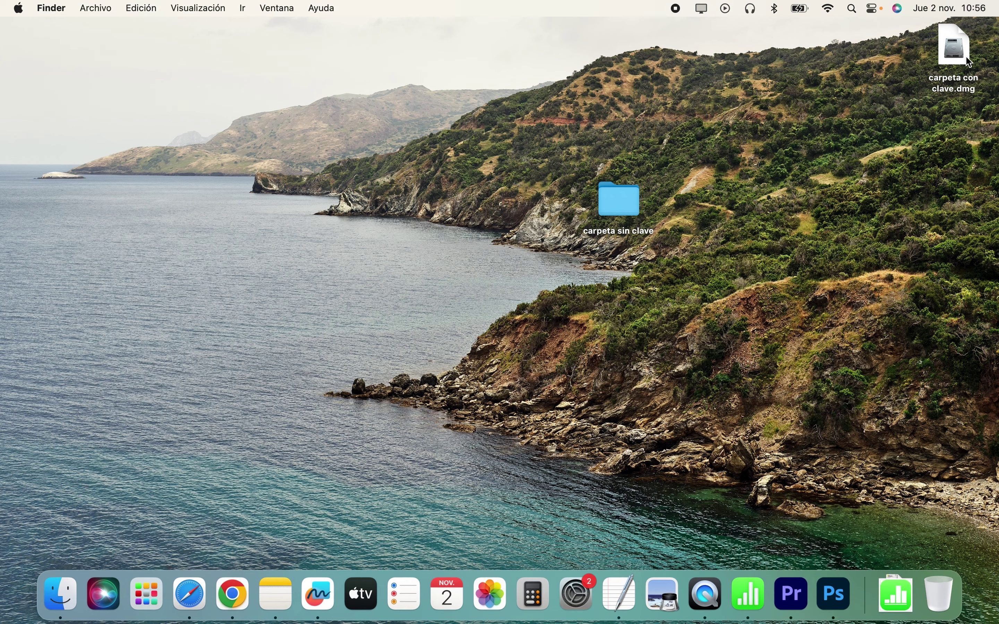
# Step: Move the .dmg beside the original folder, then delete 'carpeta sin clave' and empty the Trash
pyautogui.moveTo(970, 62); pyautogui.dragTo(714, 207)
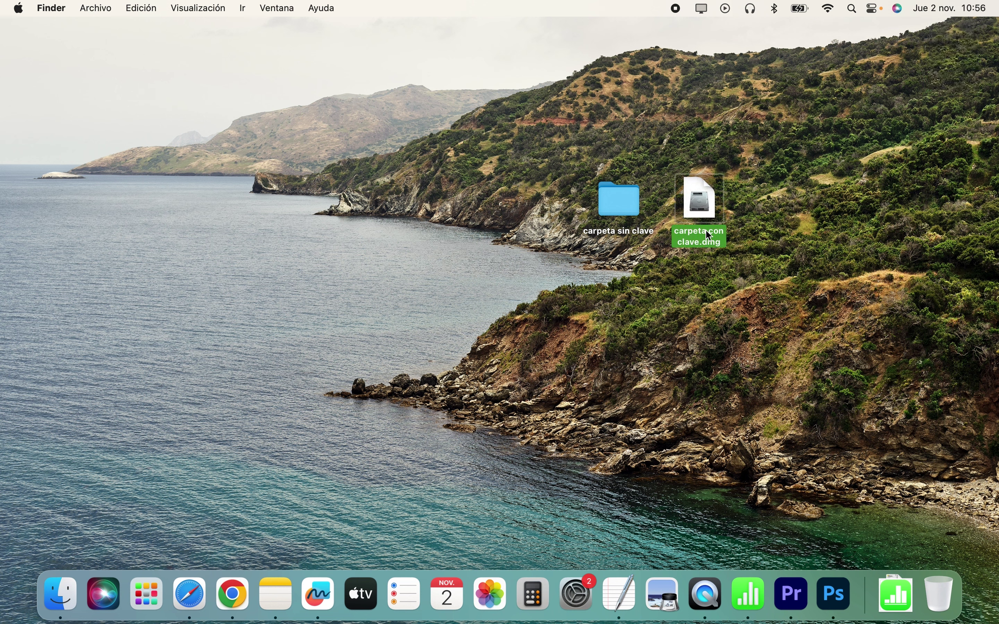
pyautogui.click(629, 204)
pyautogui.moveTo(613, 196); pyautogui.dragTo(935, 583)
pyautogui.rightClick(935, 584)
pyautogui.click(940, 495)
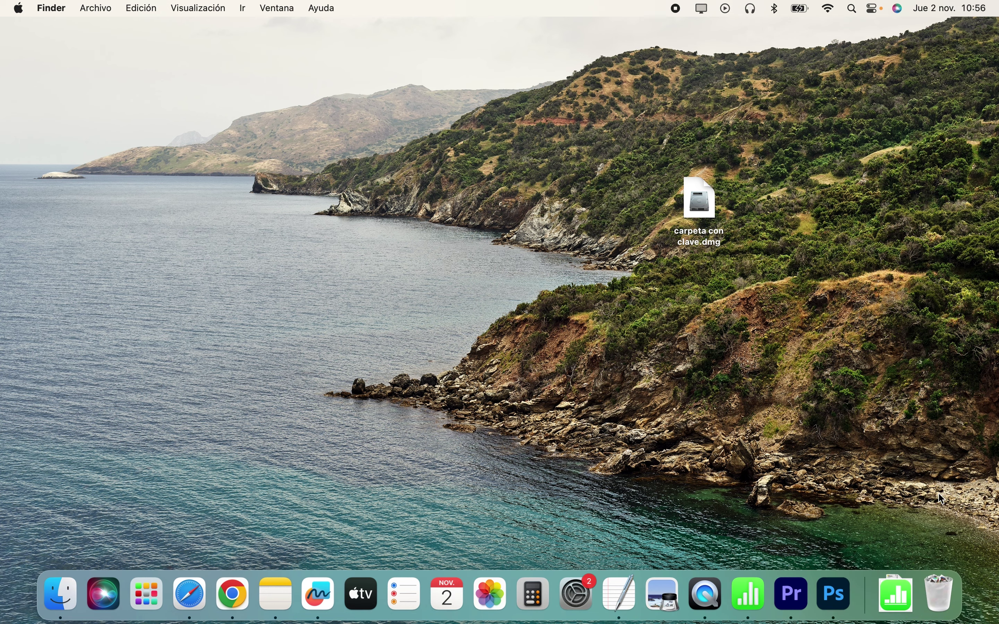
pyautogui.click(565, 246)
# Step: Open 'carpeta con clave.dmg' and unlock it with its password
pyautogui.doubleClick(706, 203)
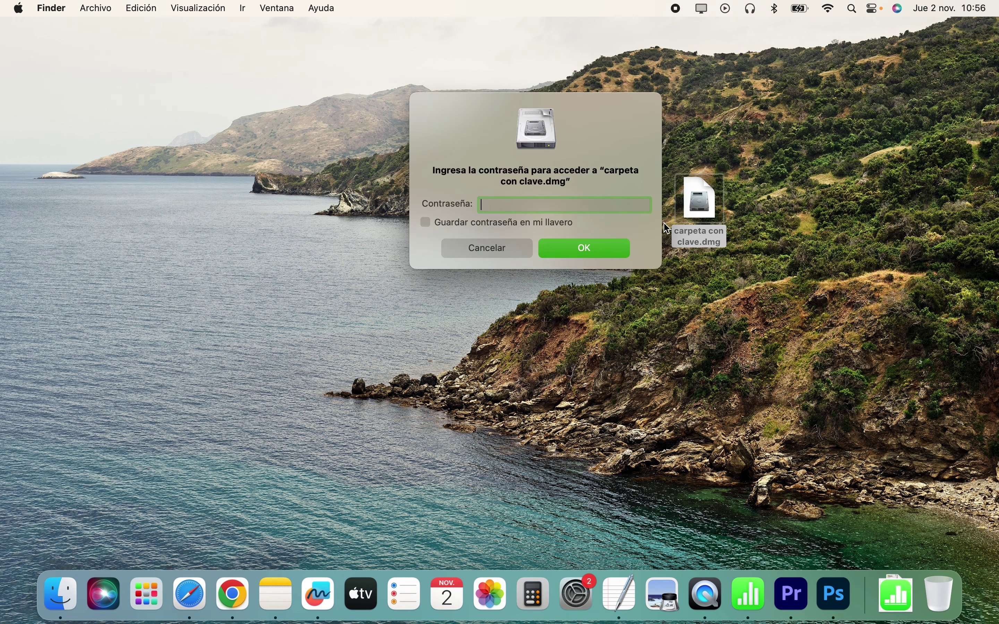
pyautogui.write('1234')
pyautogui.click(583, 250)
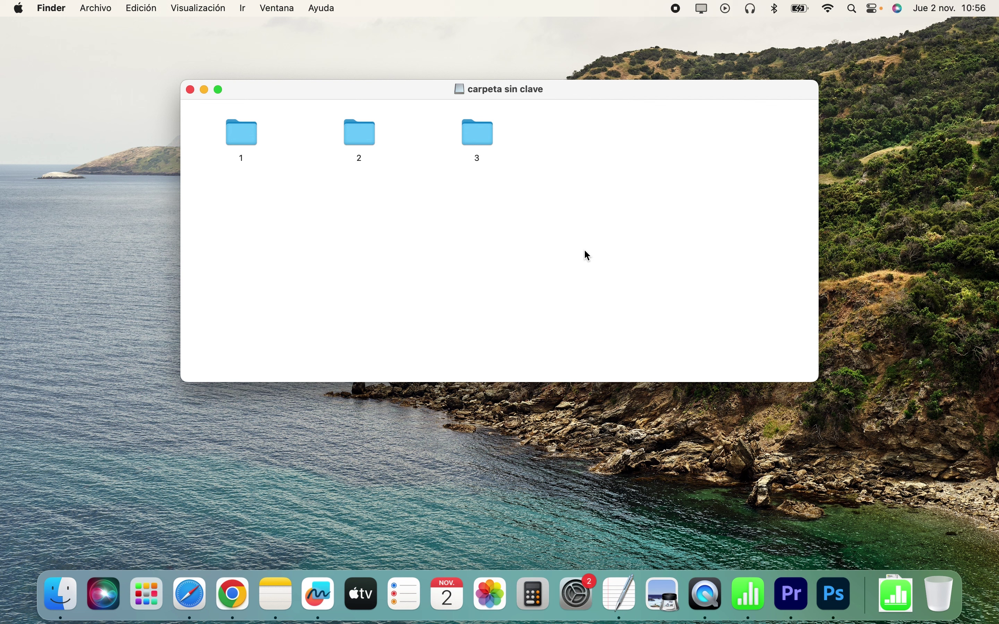
# Step: Open the RTF file in folder 1, showing 123456789, then close it
pyautogui.doubleClick(241, 130)
pyautogui.doubleClick(241, 167)
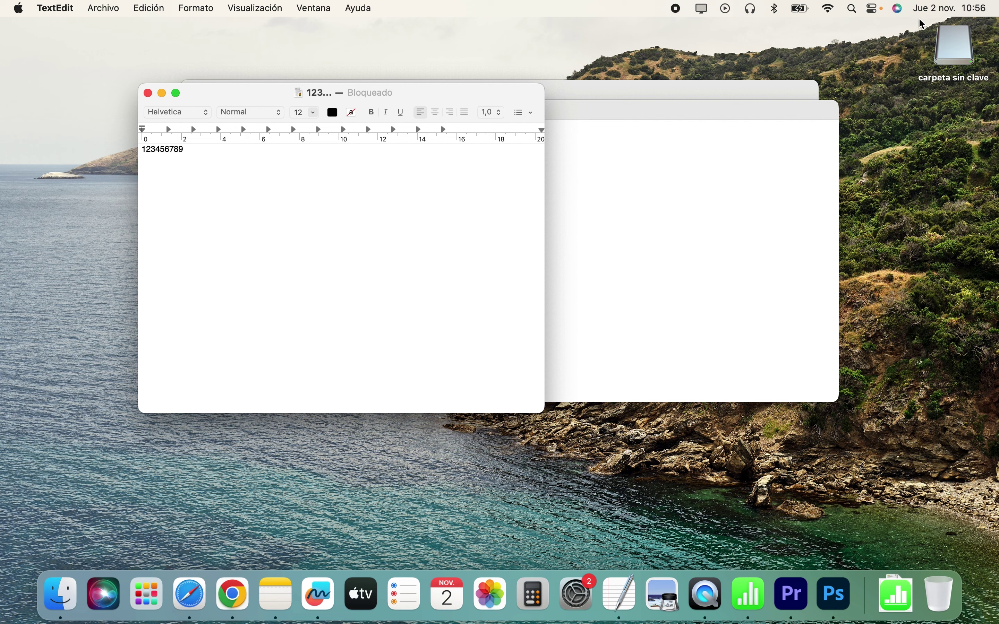
pyautogui.click(148, 93)
# Step: Close the open folder windows and place the mounted disk icon beside 'carpeta con clave.dmg'
pyautogui.click(212, 110)
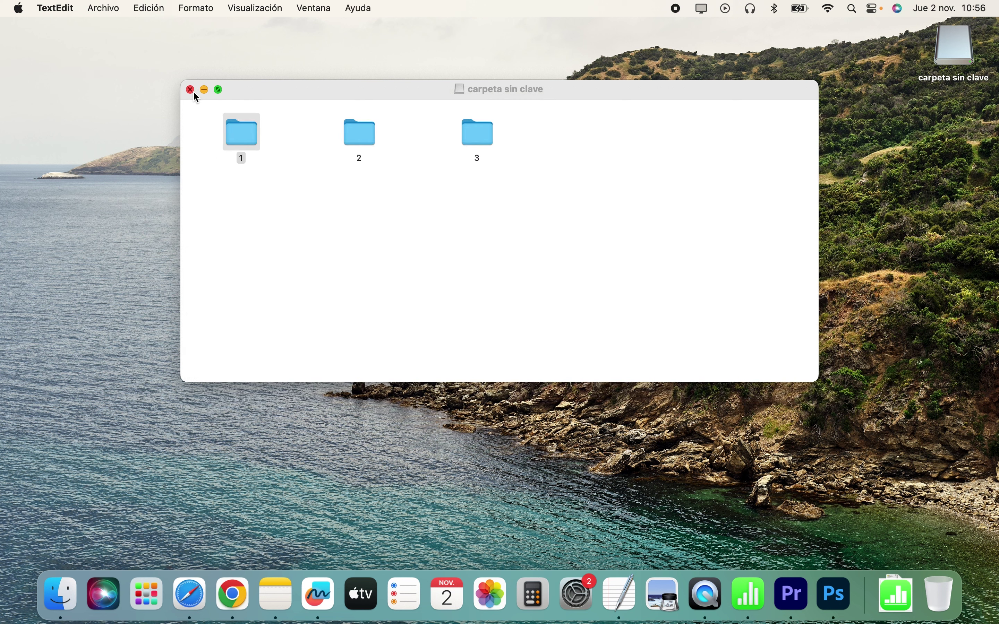
pyautogui.click(190, 90)
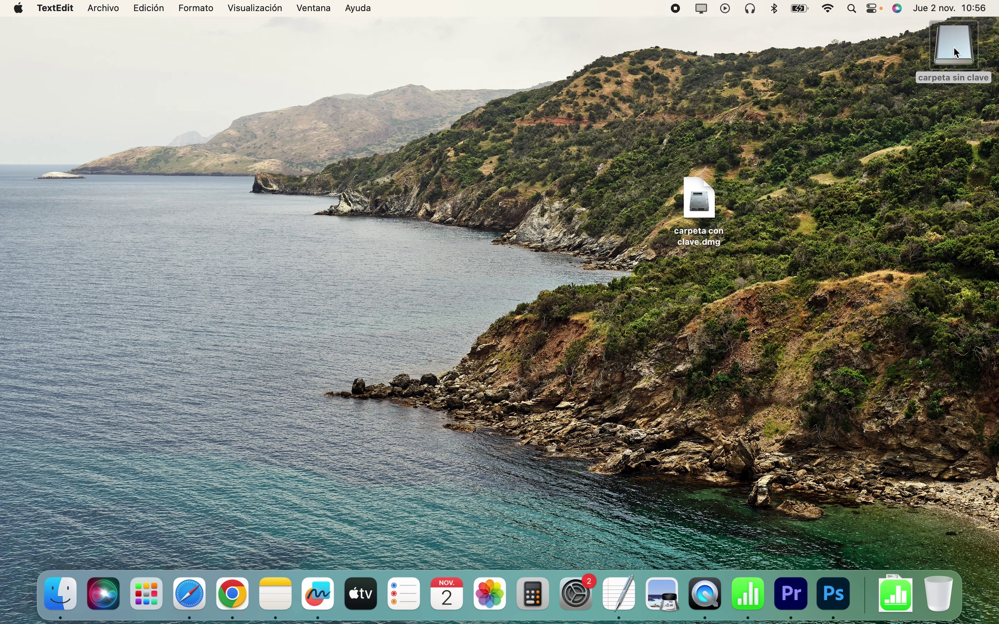
pyautogui.doubleClick(953, 47)
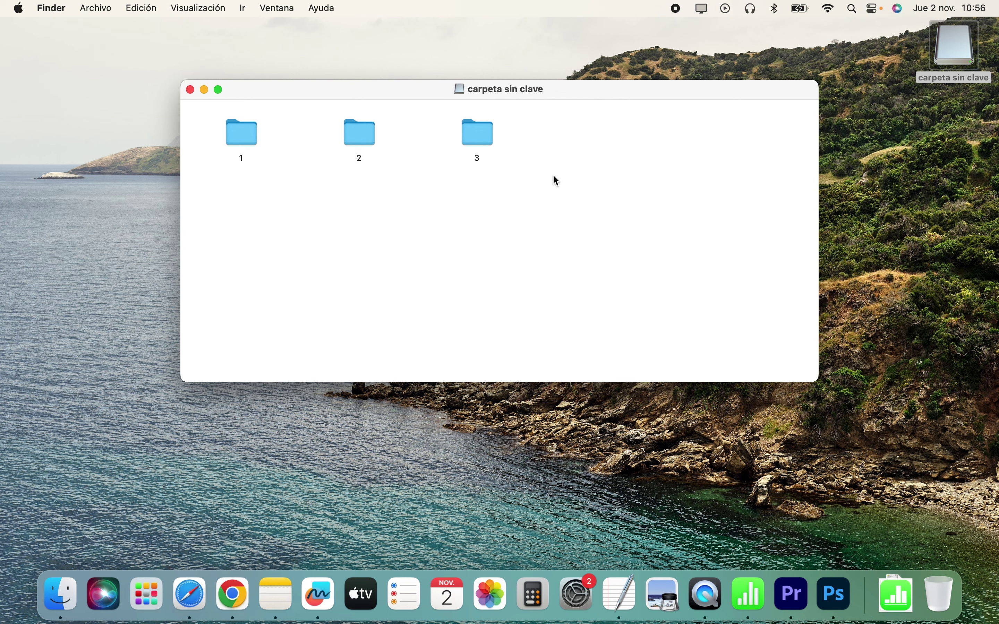
pyautogui.click(191, 90)
pyautogui.moveTo(952, 54); pyautogui.dragTo(767, 212)
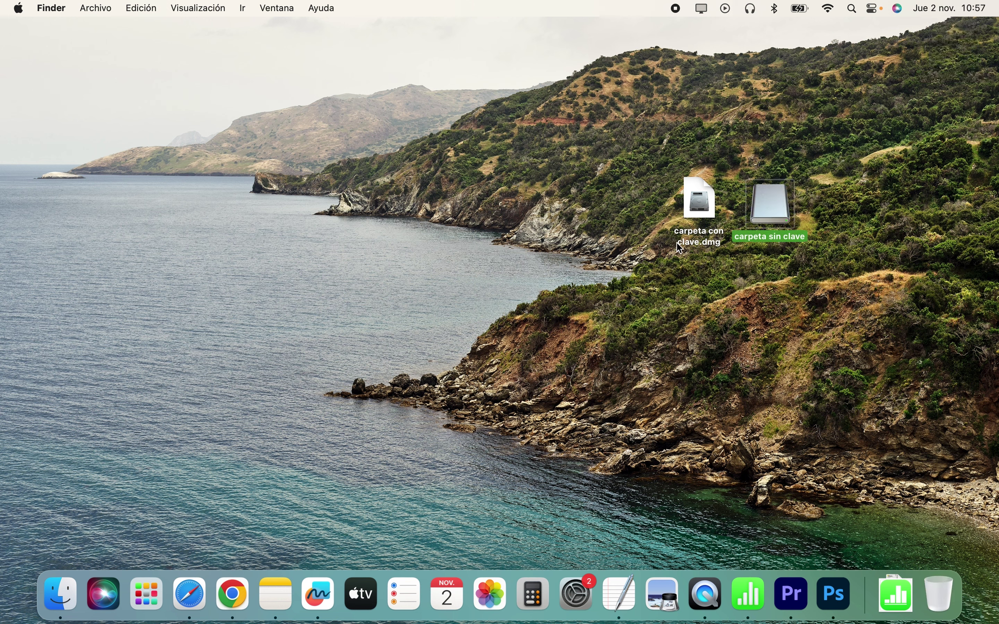
# Step: Eject the 'carpeta sin clave' disk from a Finder window, then close that window
pyautogui.click(61, 592)
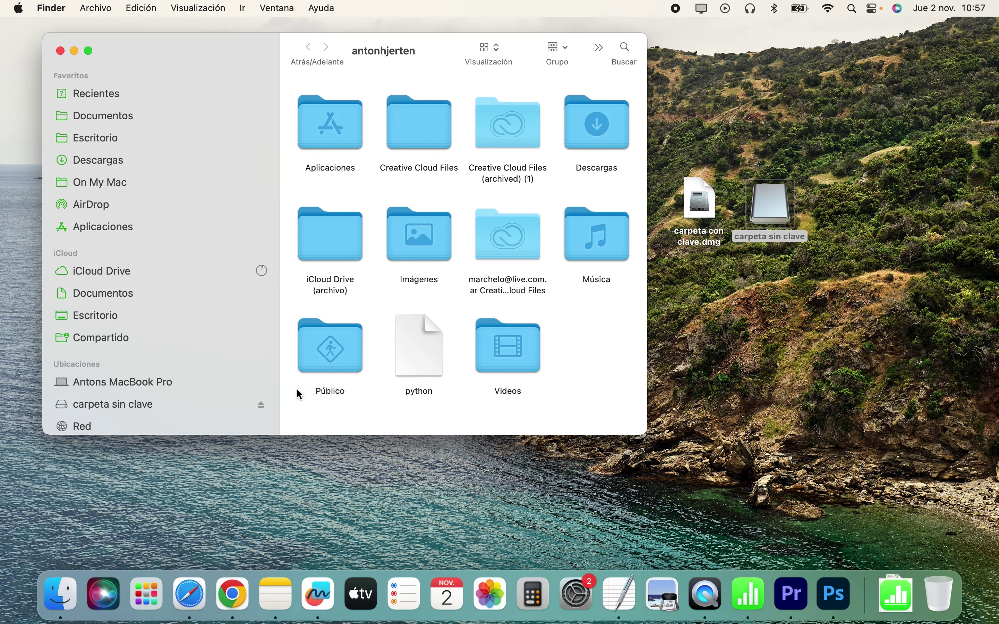
pyautogui.click(261, 405)
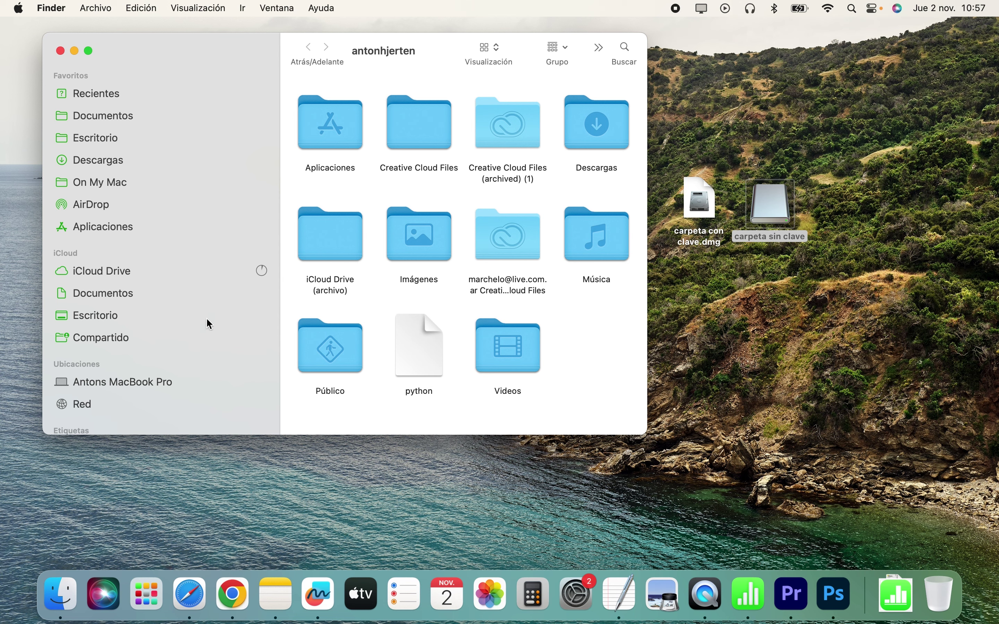
pyautogui.click(59, 52)
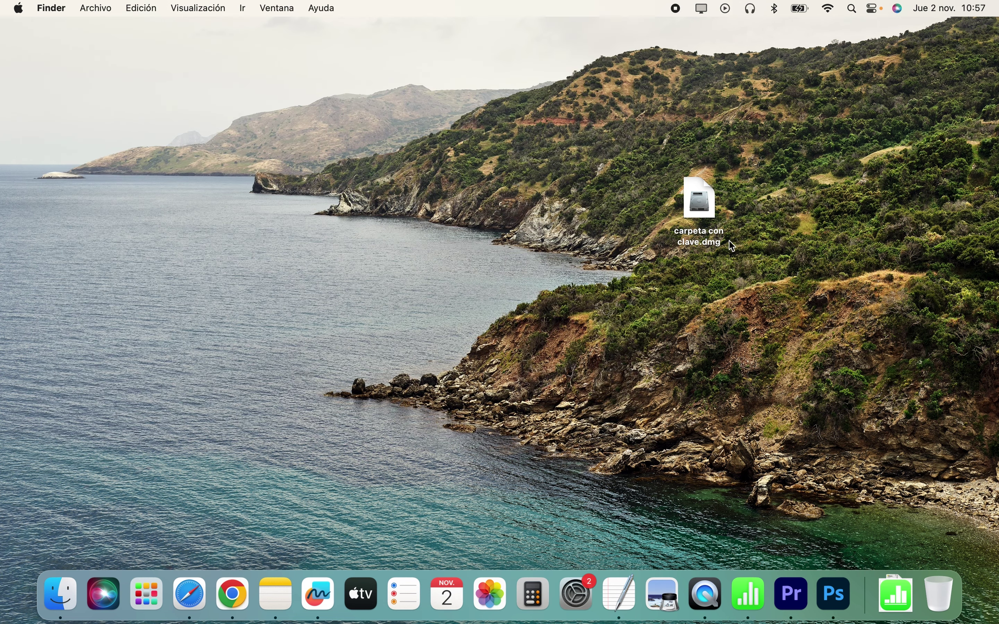
# Step: Double-click 'carpeta con clave.dmg' to verify it prompts for a password
pyautogui.doubleClick(705, 204)
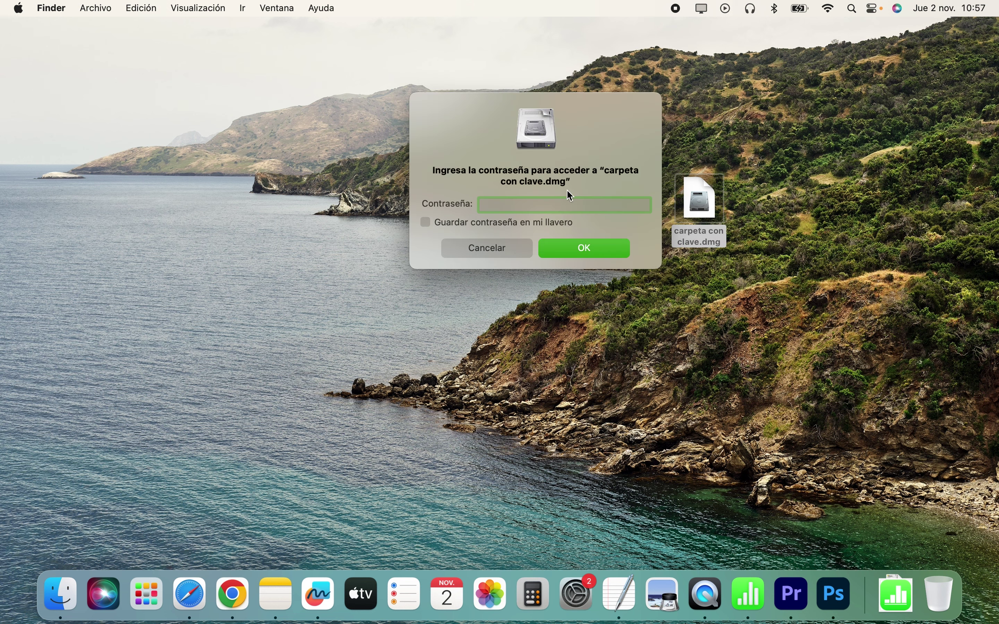